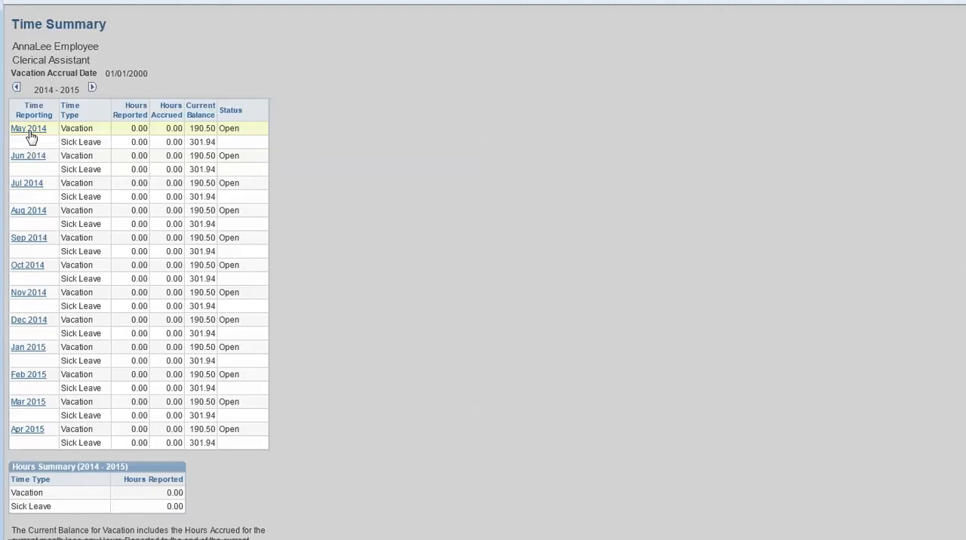
- Open the May 2014 timesheet and enter 7 vacation hours each for Thursday, May 1 and Friday, May 2
left_click(31, 133)
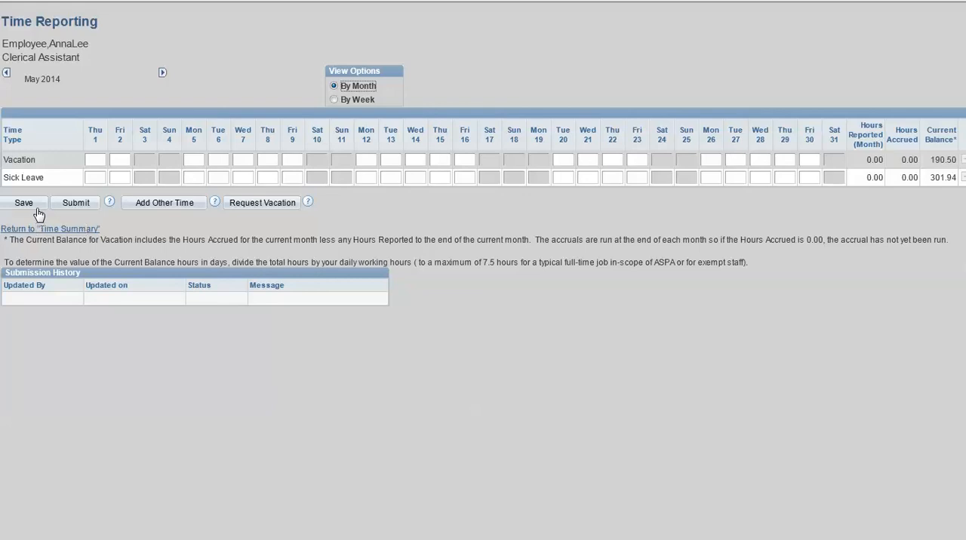
left_click(96, 159)
type("7")
left_click(117, 160)
type("7")
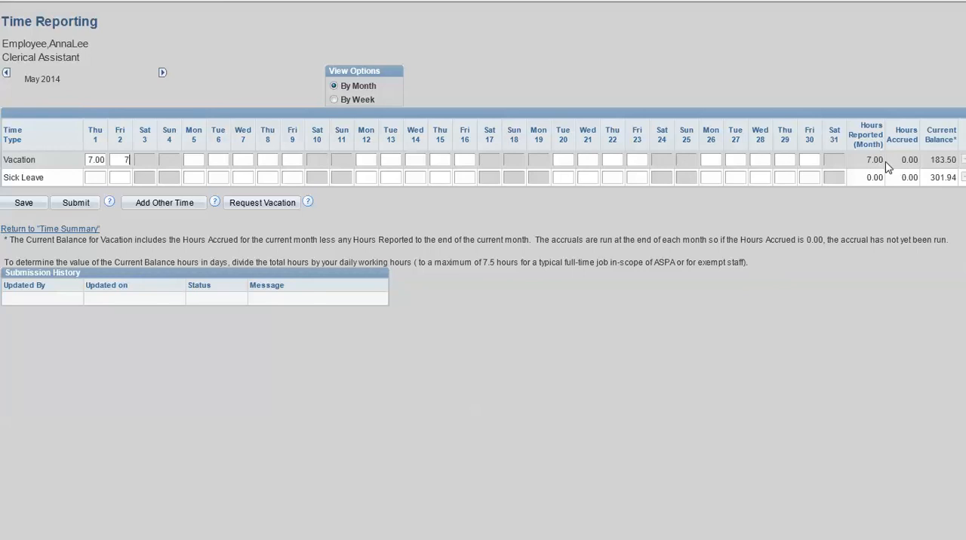
key("Tab")
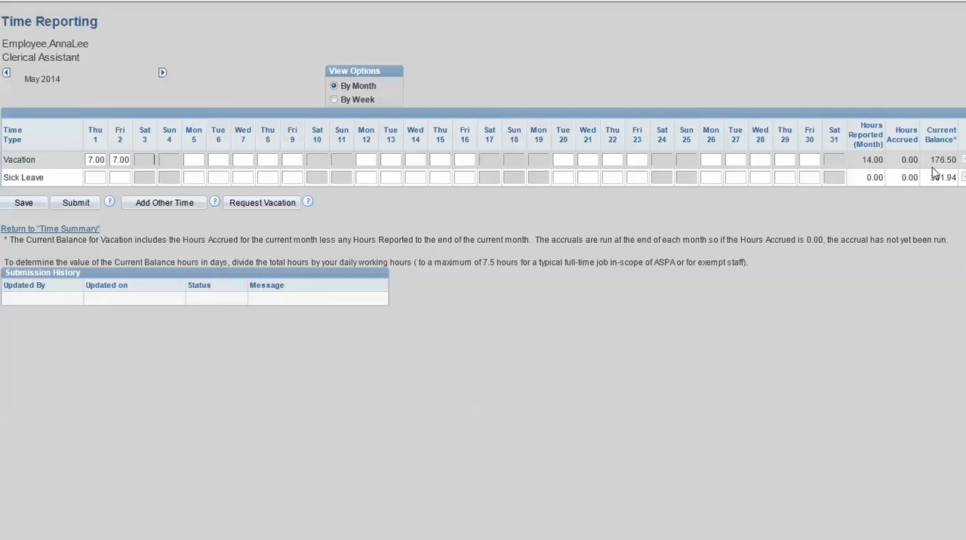
- Enter 7 sick leave hours for Friday, May 23 and save the timesheet
left_click(637, 179)
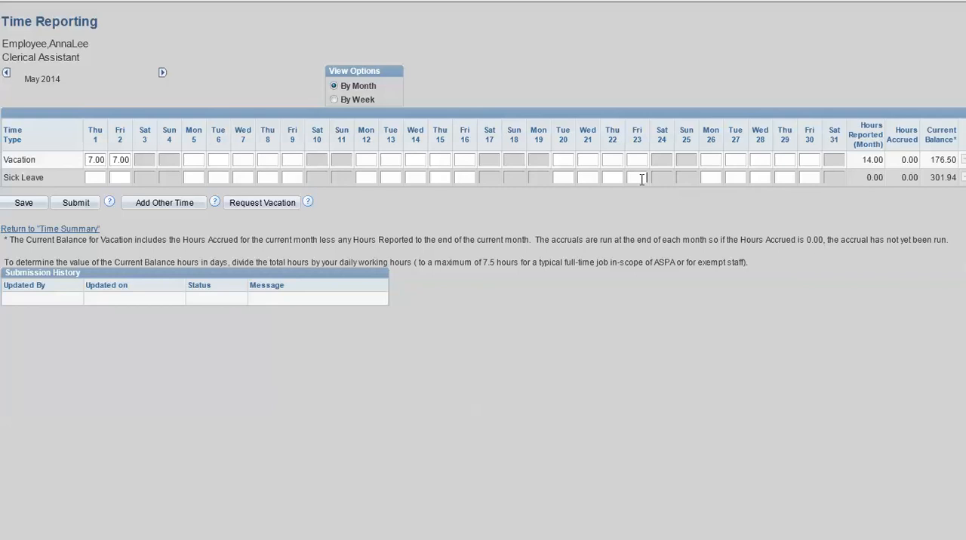
type("7")
key("Tab")
left_click(26, 206)
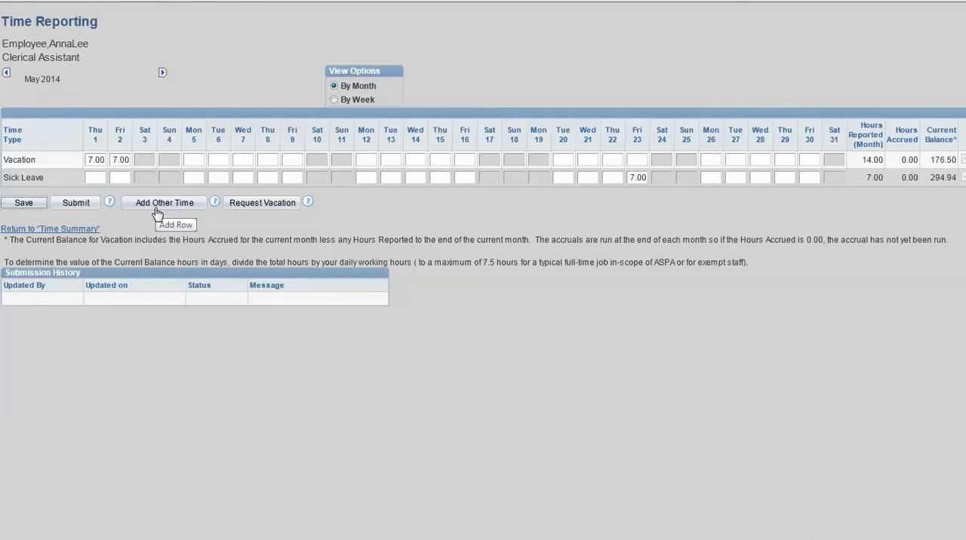
- Read the help on adding other time, add a Compassion row with 3 hours on Monday, May 26, and save
left_click(215, 204)
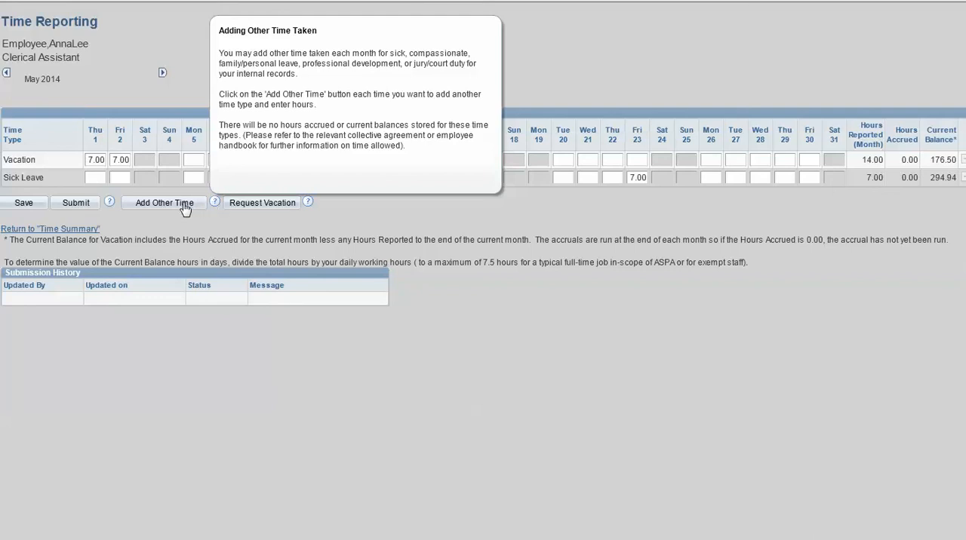
left_click(185, 205)
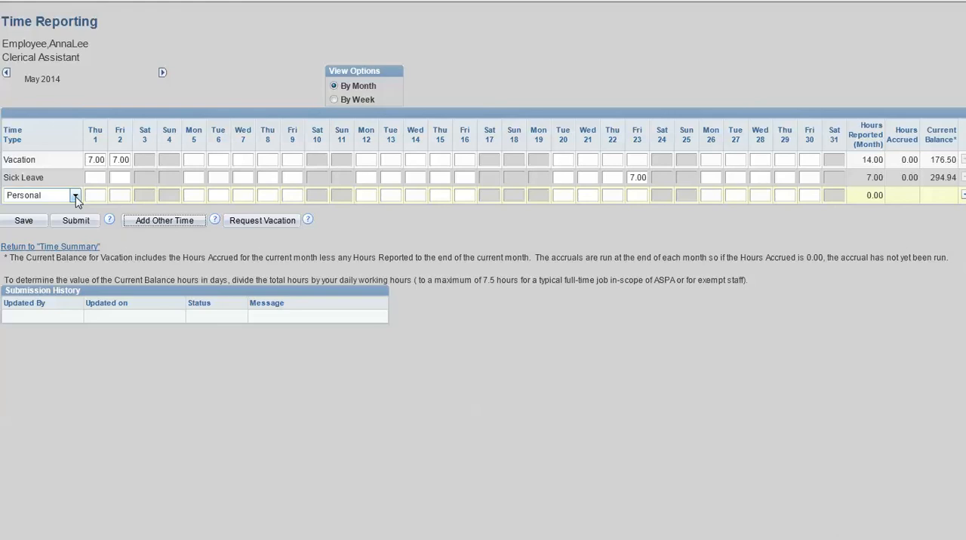
left_click(76, 196)
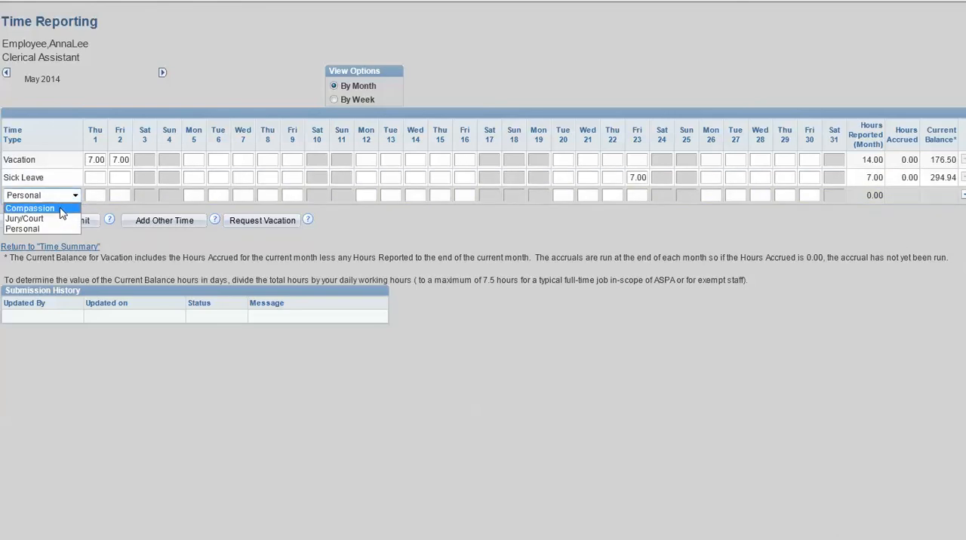
left_click(62, 211)
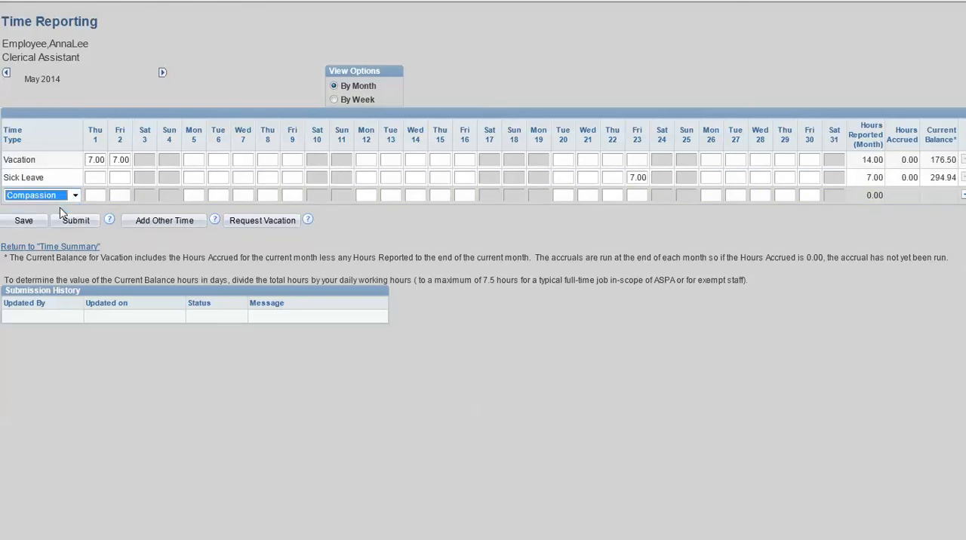
left_click(716, 194)
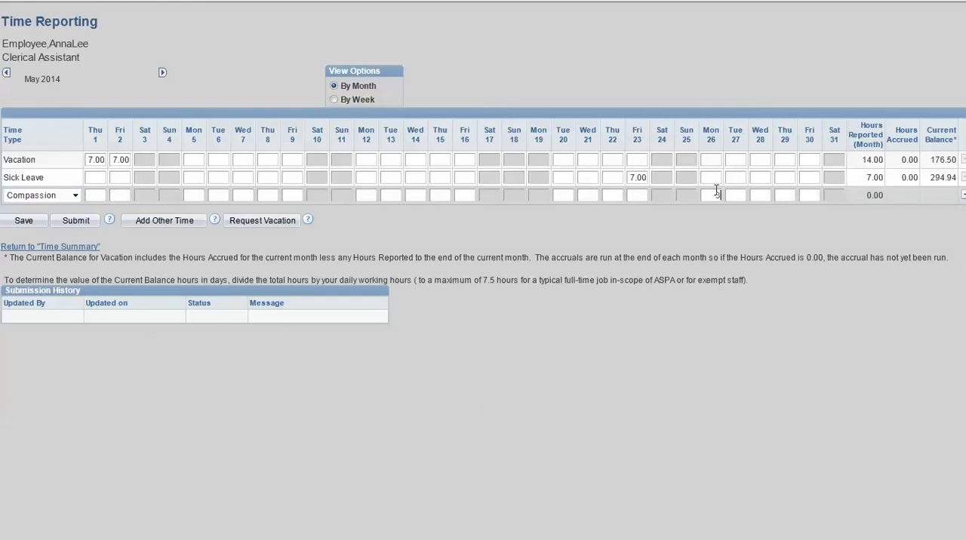
left_click(25, 223)
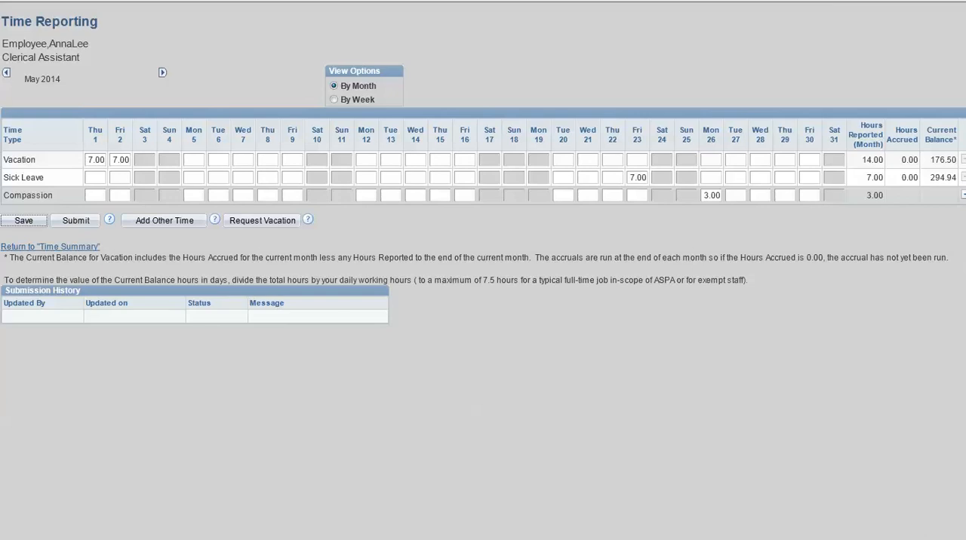
- Add another time row of type Personal with 4 hours on Friday, May 30
left_click(161, 221)
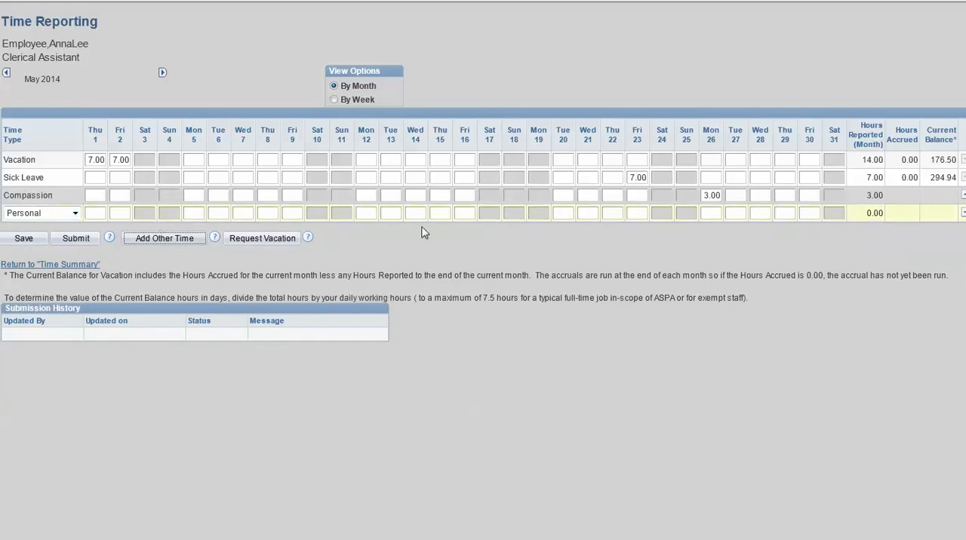
left_click(816, 212)
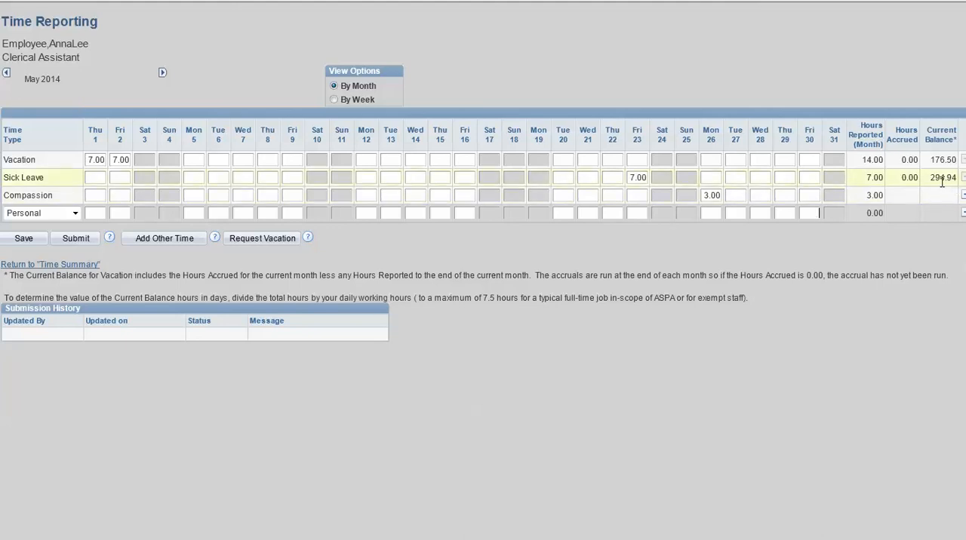
left_click(813, 214)
type("4")
key("Tab")
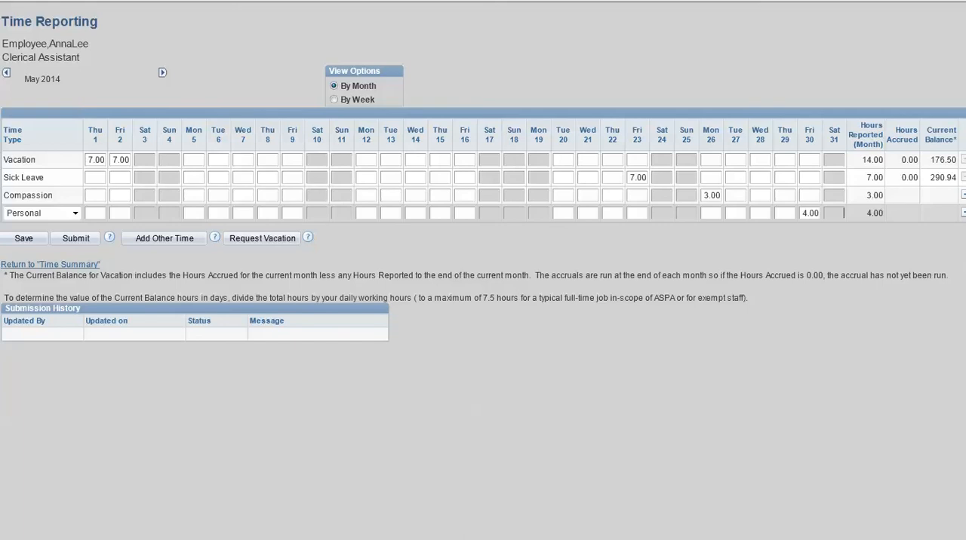
- Delete the Compassion row from the May 2014 timesheet and save the change
left_click(962, 196)
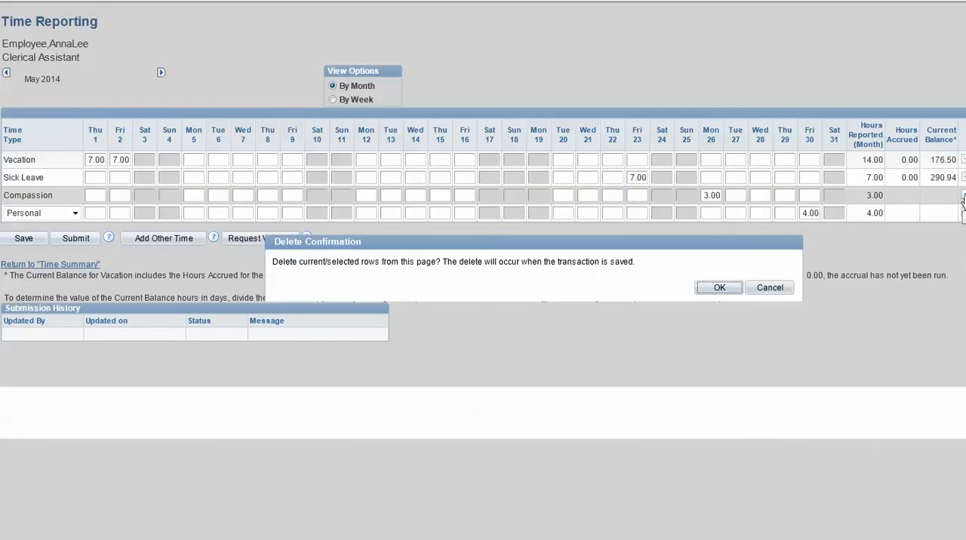
left_click(718, 291)
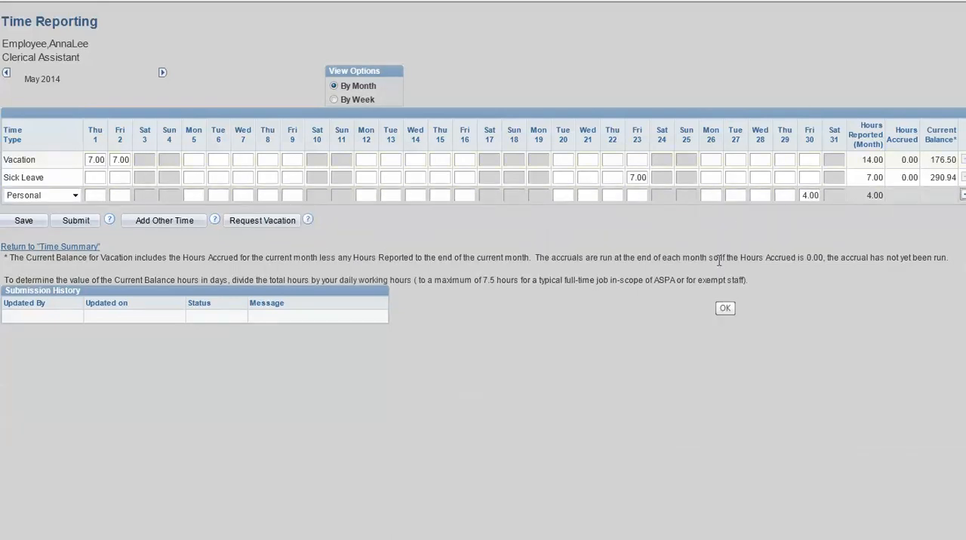
left_click(24, 220)
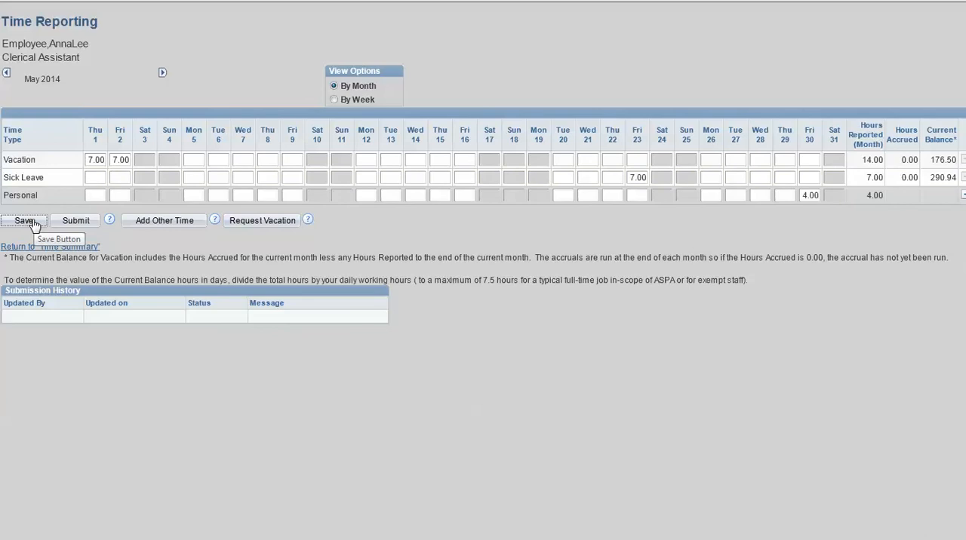
- Check the time summary, return to the May 2014 timesheet and submit it for approval
left_click(85, 248)
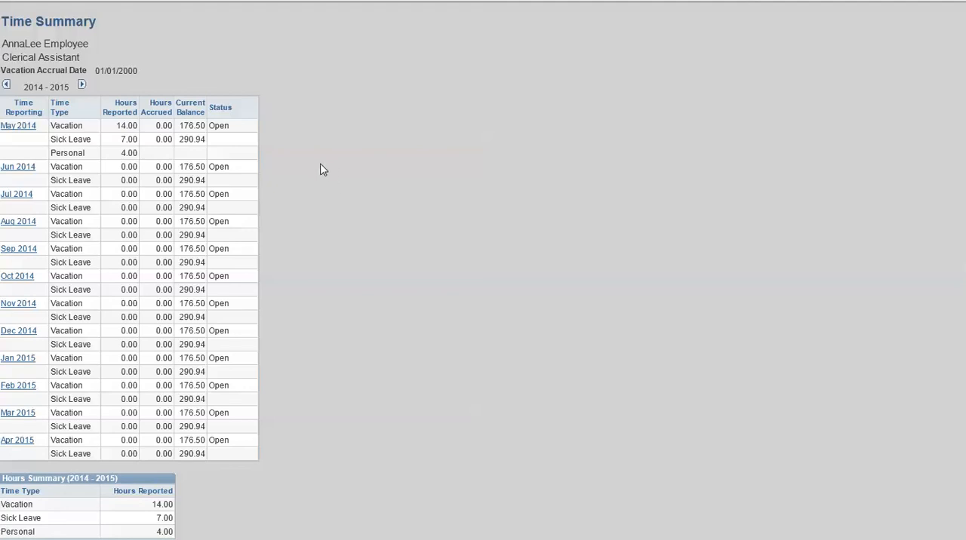
left_click(33, 130)
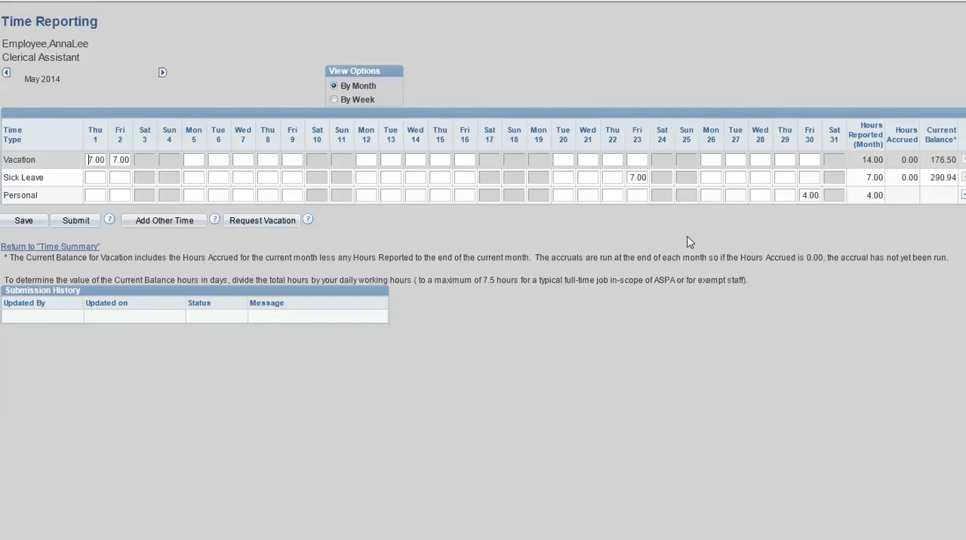
left_click(83, 225)
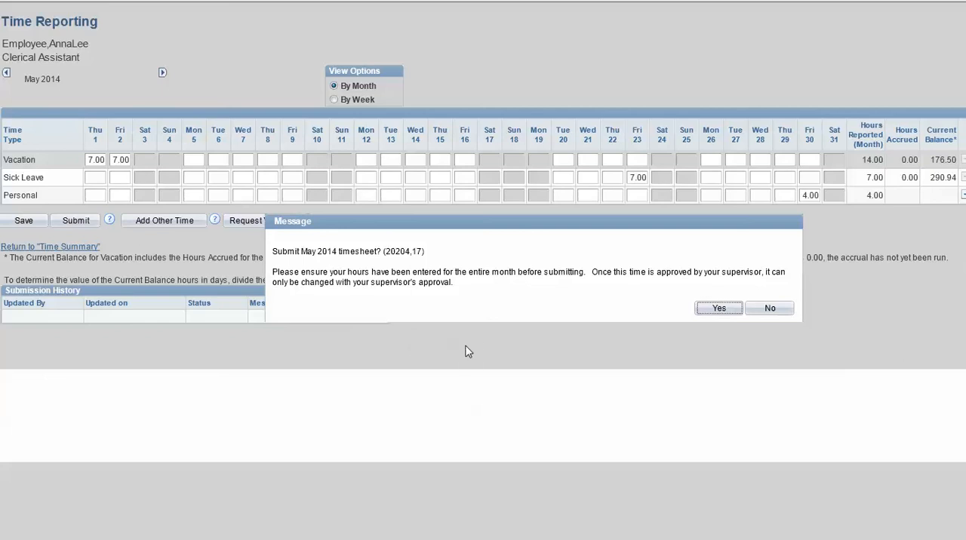
left_click(719, 308)
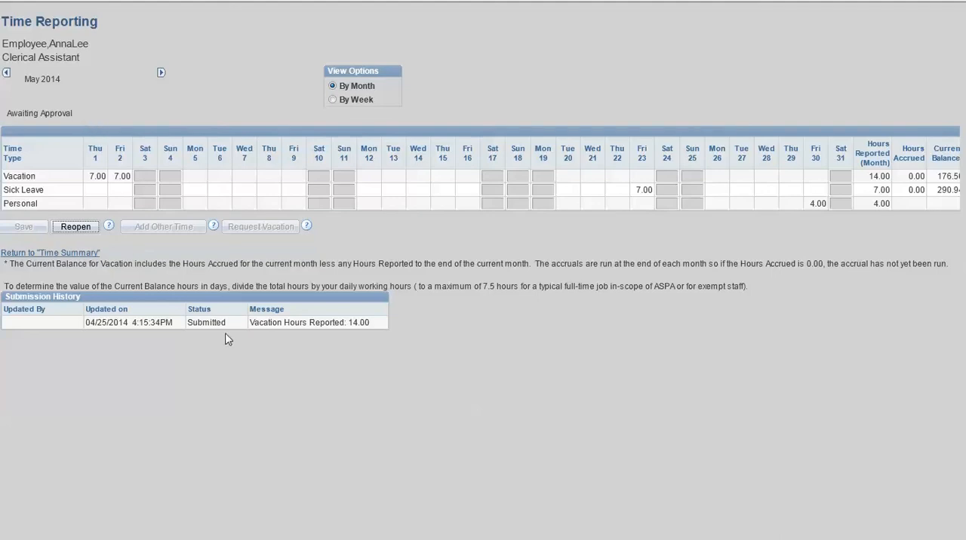
- Reopen the submitted May 2014 timesheet and go back to the 2014 - 2015 time summary
left_click(85, 230)
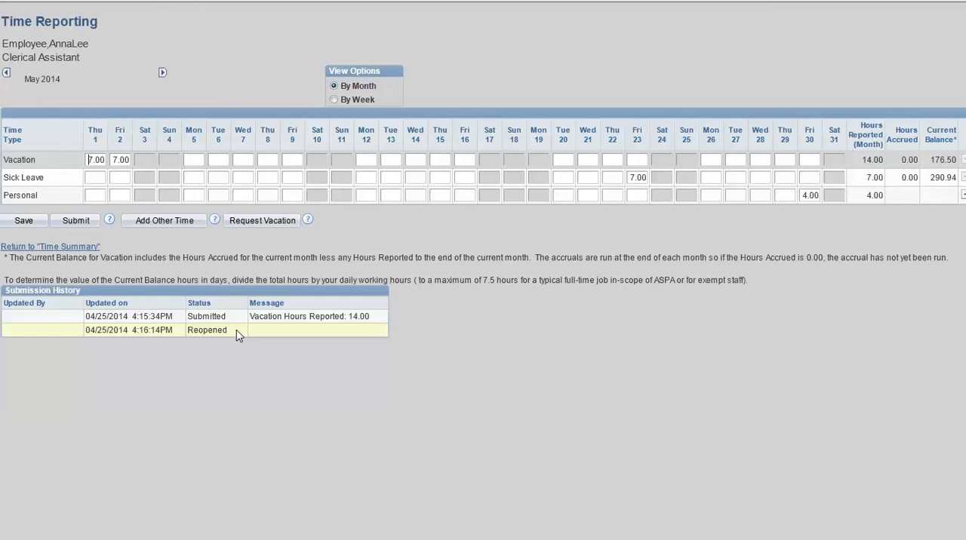
left_click(89, 248)
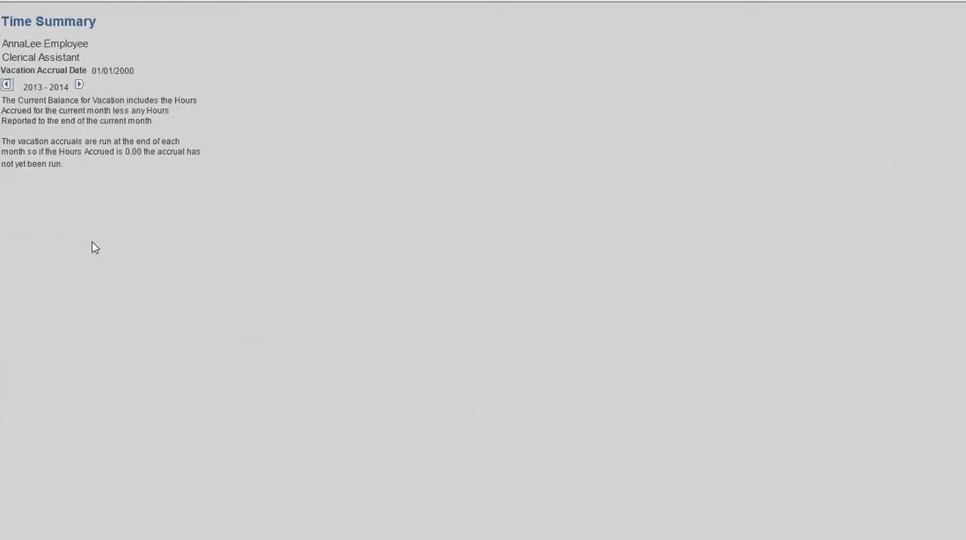
left_click(80, 88)
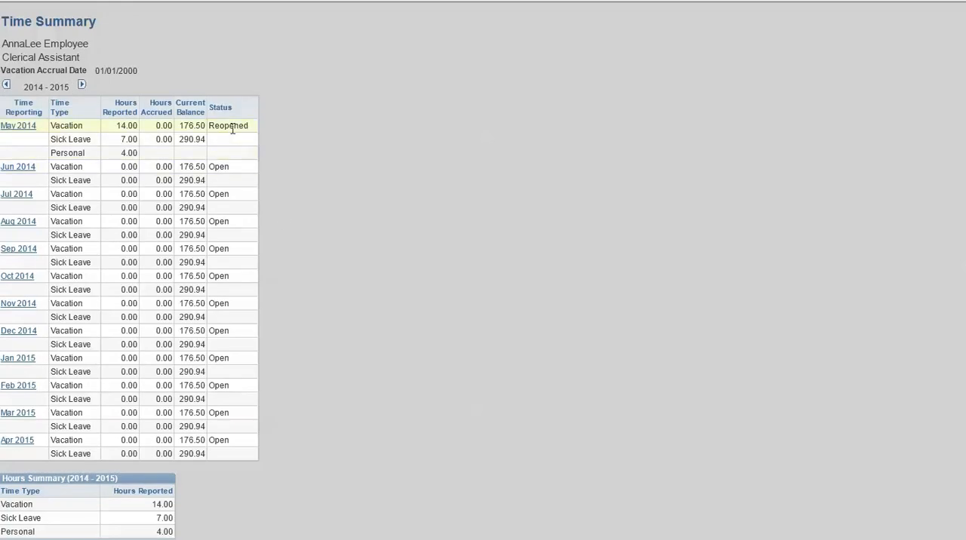
- Open the May 2014 timesheet, add 7 vacation hours for Monday, May 5, and save
left_click(23, 125)
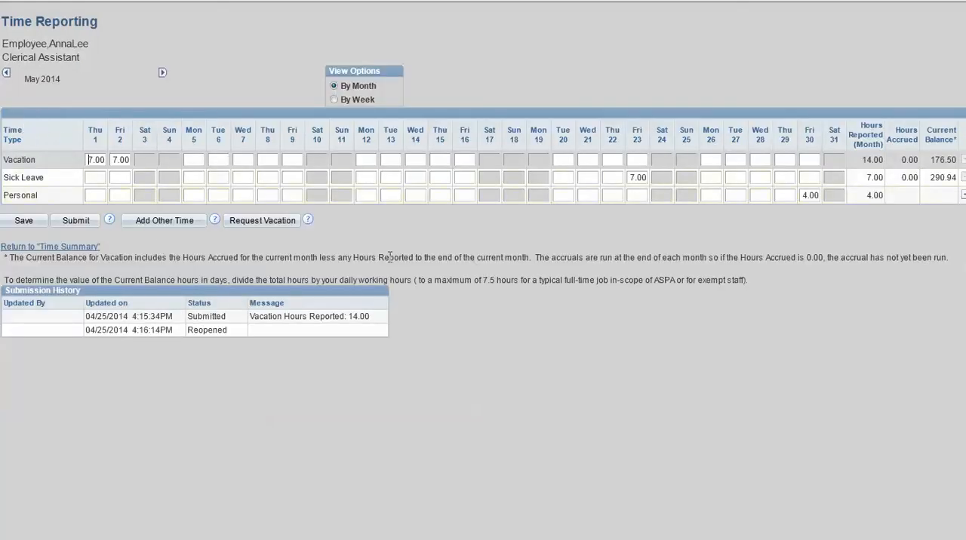
left_click(194, 161)
key("Tab")
left_click(25, 227)
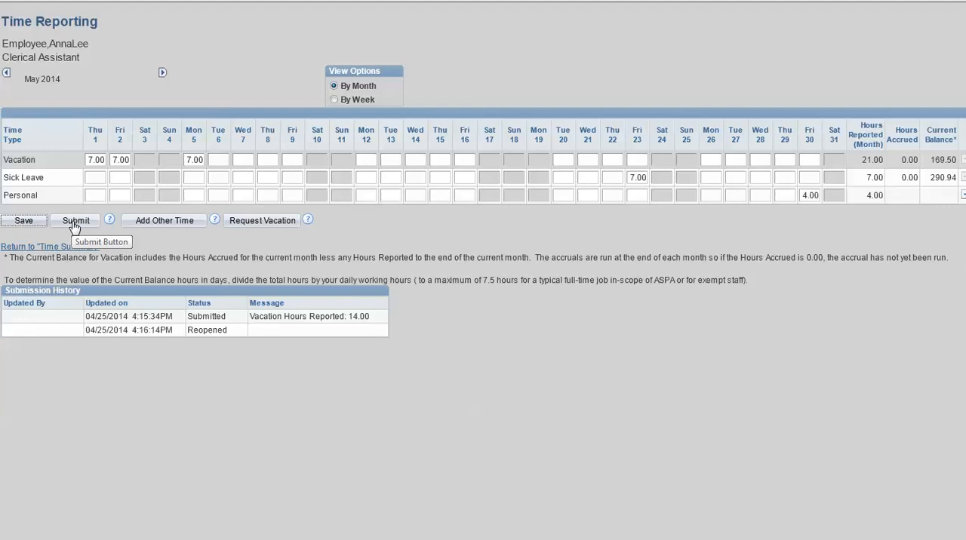
- Resubmit the May 2014 timesheet and return to the 2014 - 2015 time summary
left_click(75, 225)
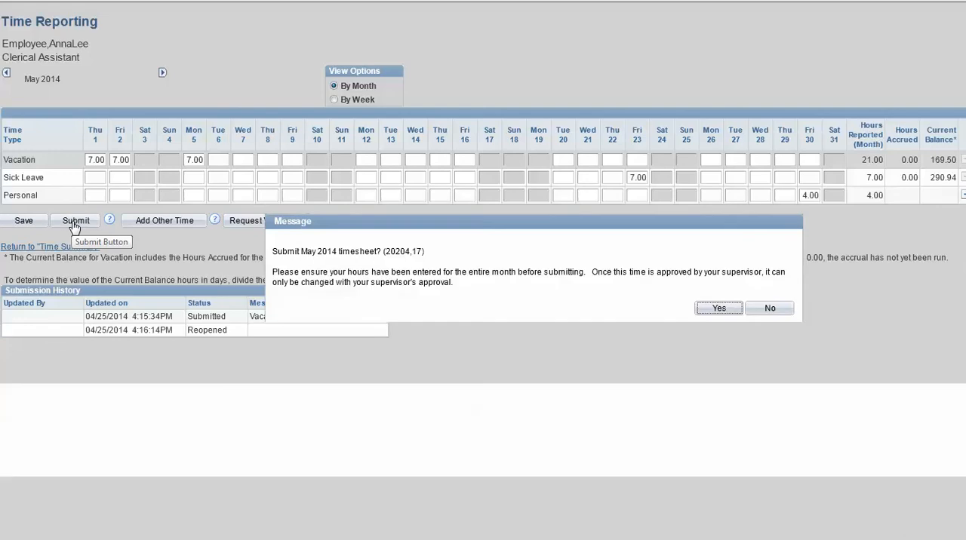
left_click(719, 310)
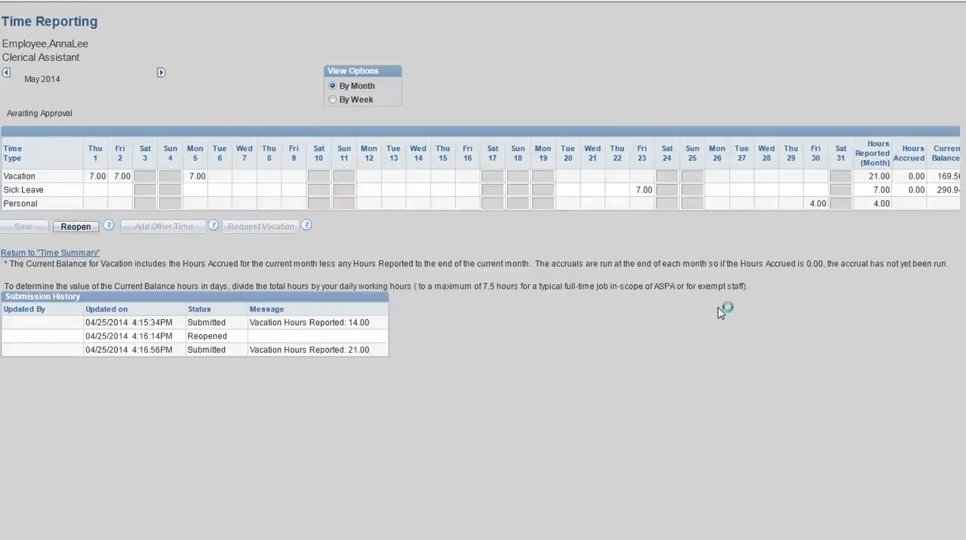
left_click(66, 253)
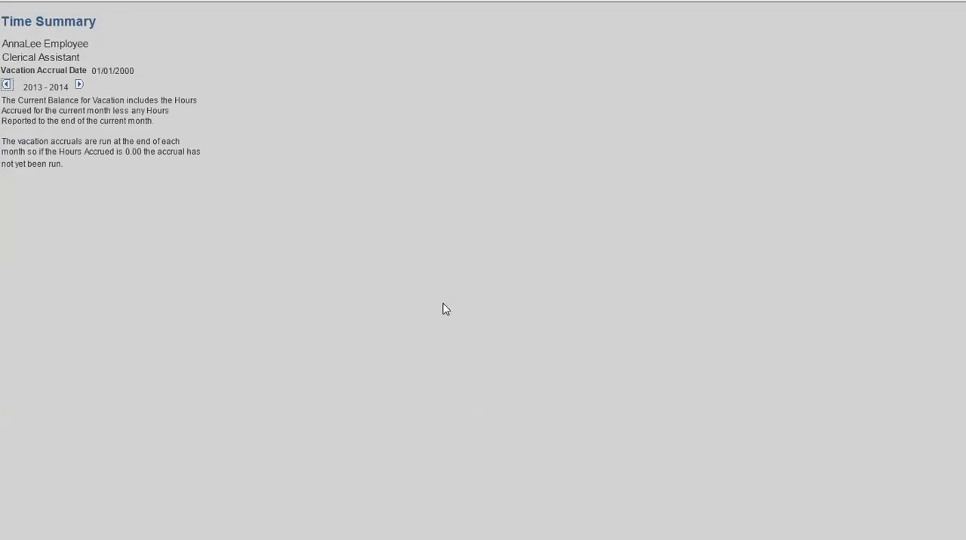
left_click(79, 86)
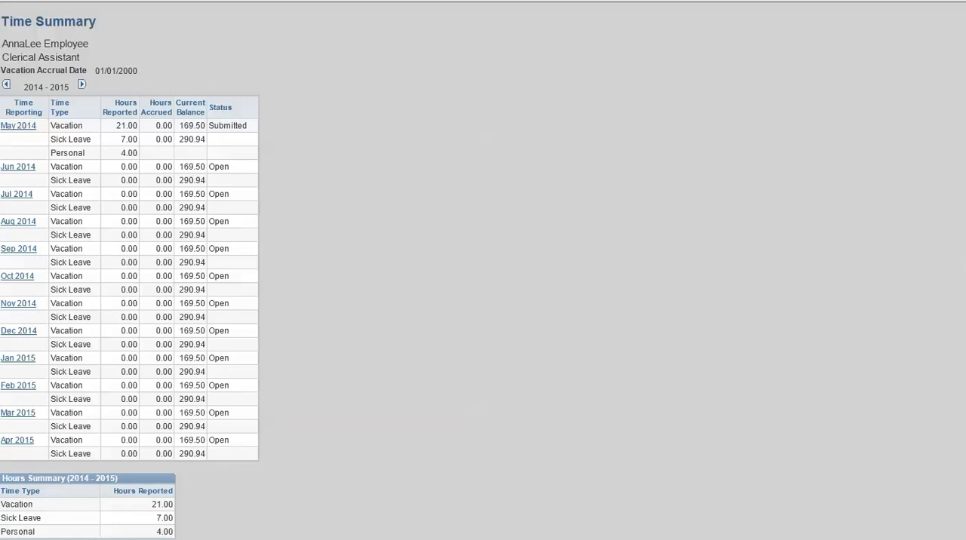
- Submit the June 2014 timesheet with zero hours and return to the 2014 - 2015 time summary
left_click(21, 169)
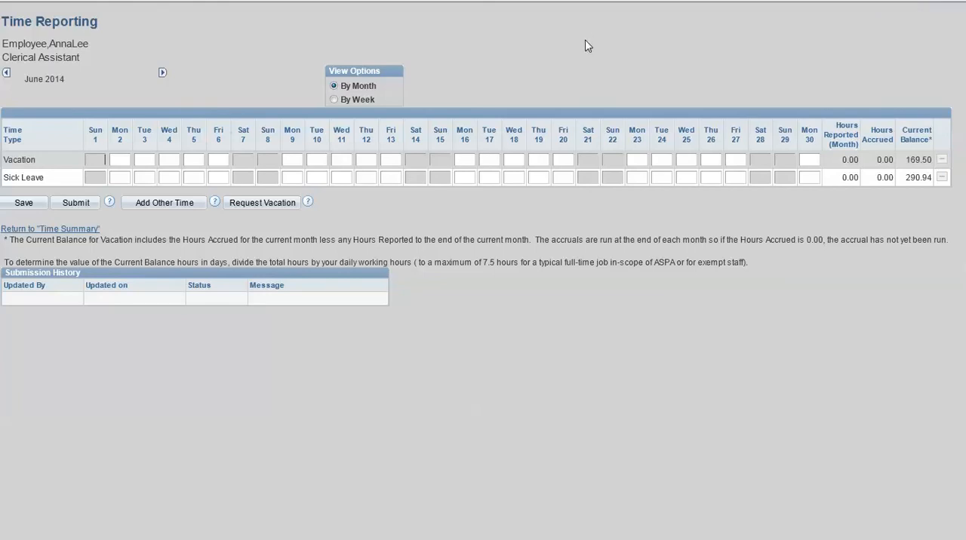
left_click(77, 204)
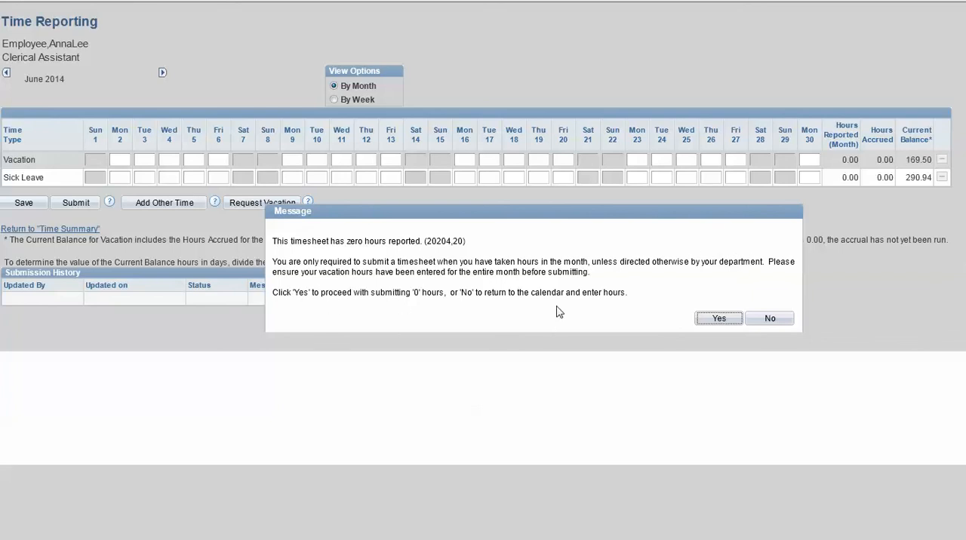
left_click(718, 320)
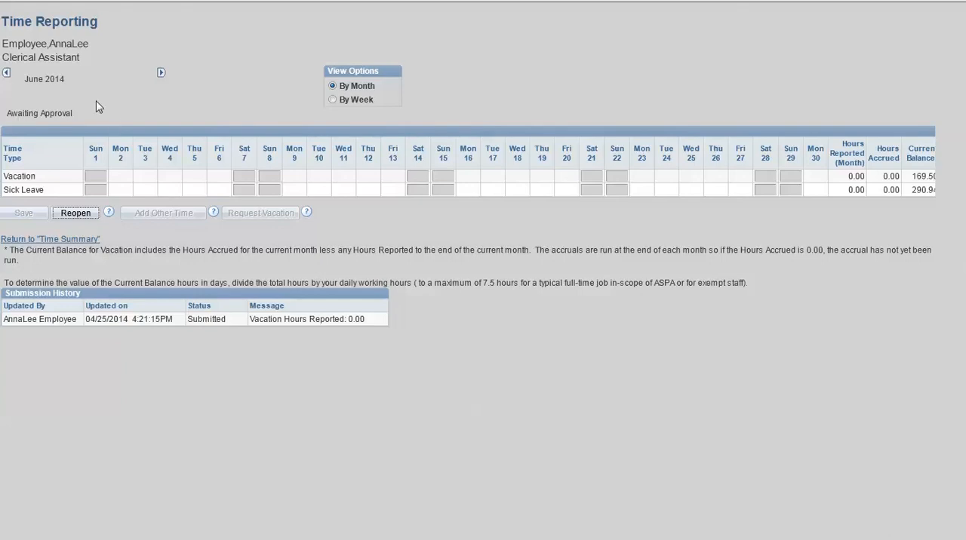
left_click(88, 240)
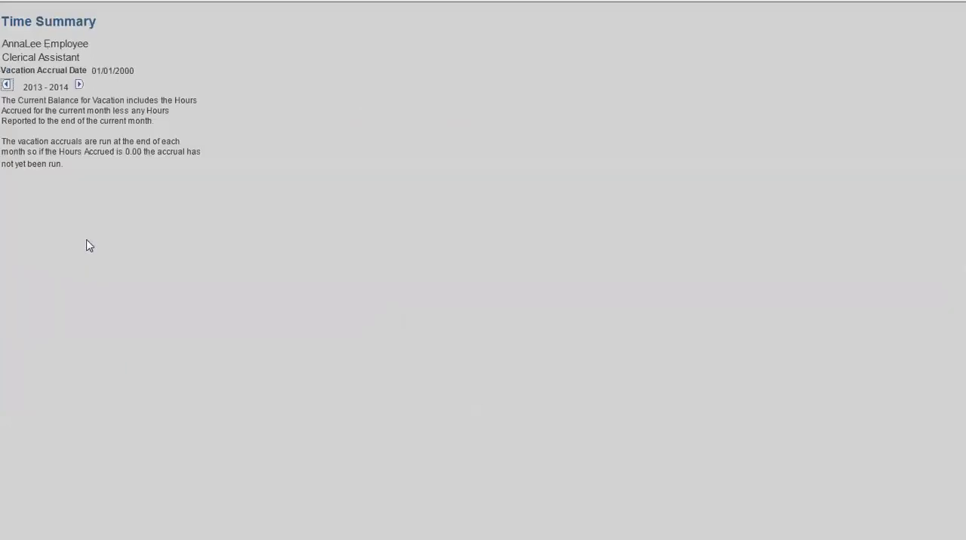
left_click(81, 85)
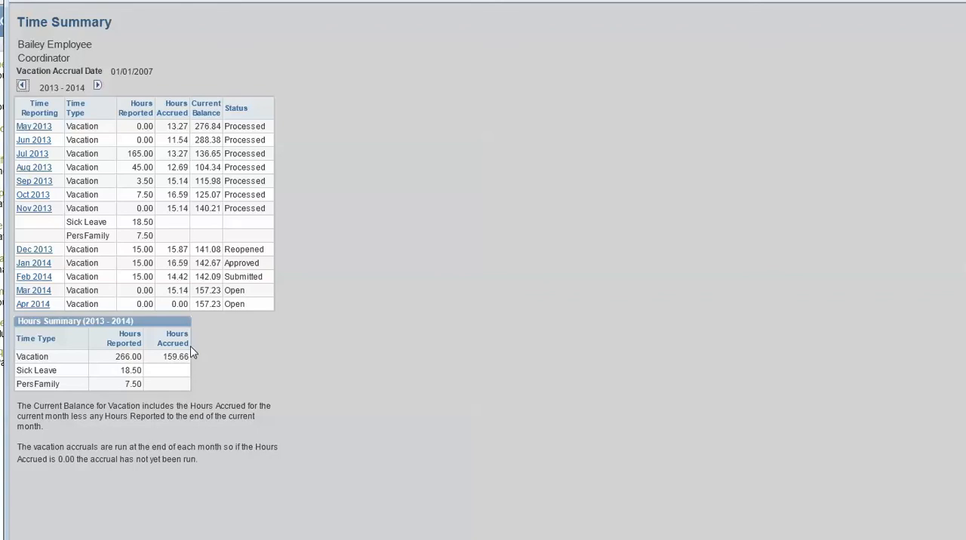
- View the coordinator's 2012 - 2013 time summary and return to the 2013 - 2014 year
left_click(22, 87)
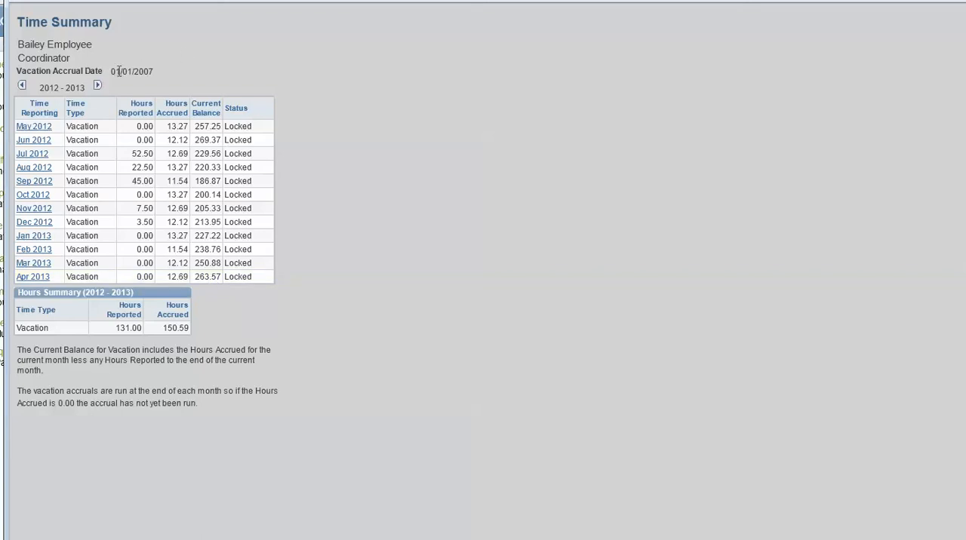
left_click(98, 86)
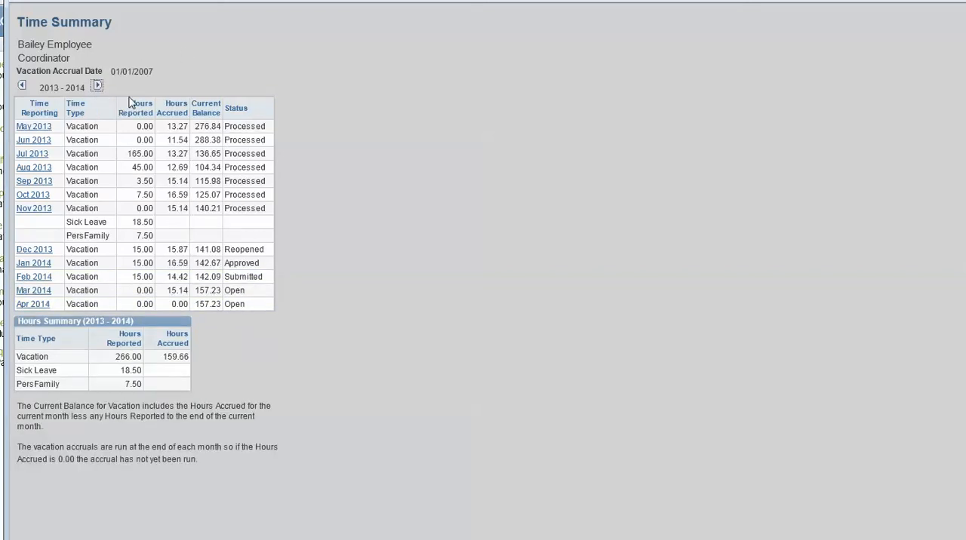